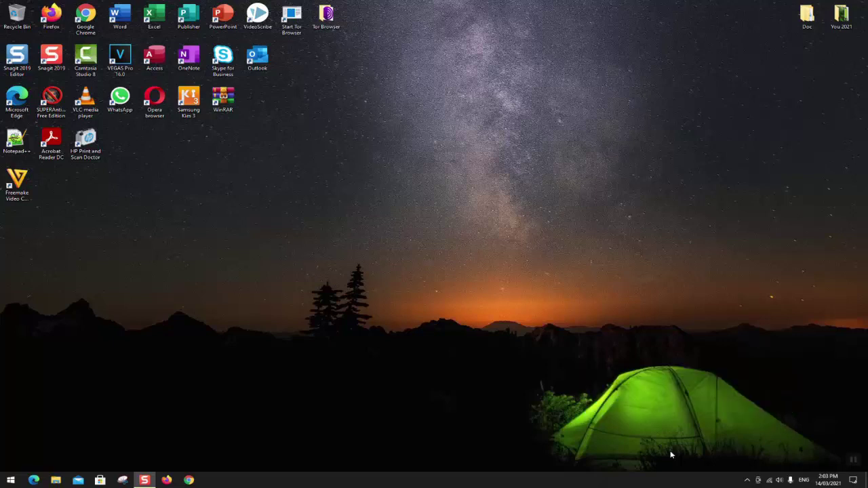
- Open Disk Clean-up from the SYSTEM (C:) drive's properties and rescan it with system files included
{"action": "double_click", "coordinate": [17, 25]}
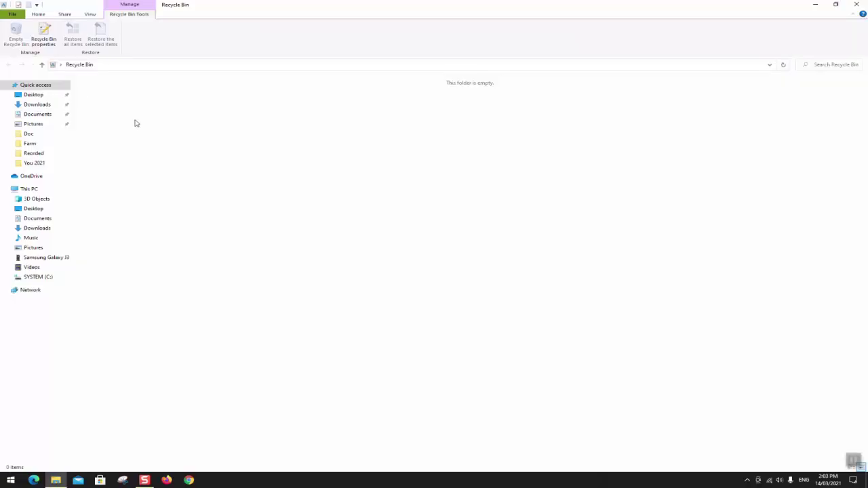
{"action": "left_click", "coordinate": [34, 189]}
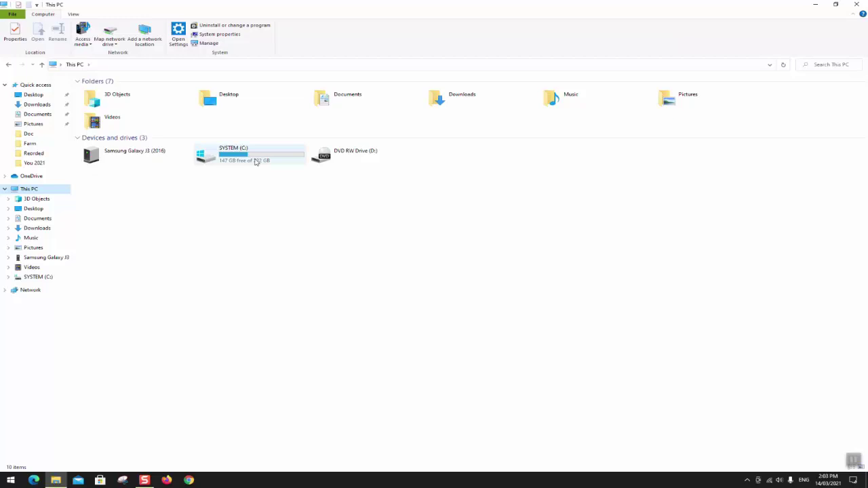
{"action": "right_click", "coordinate": [256, 162]}
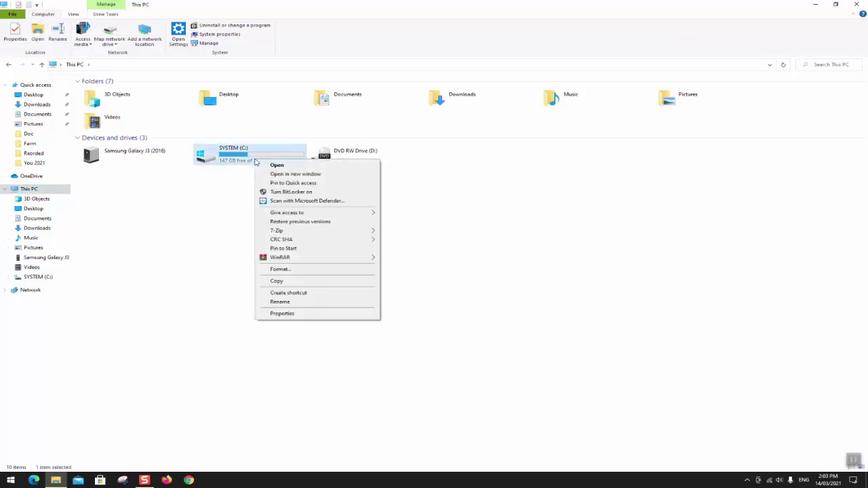
{"action": "left_click", "coordinate": [281, 314]}
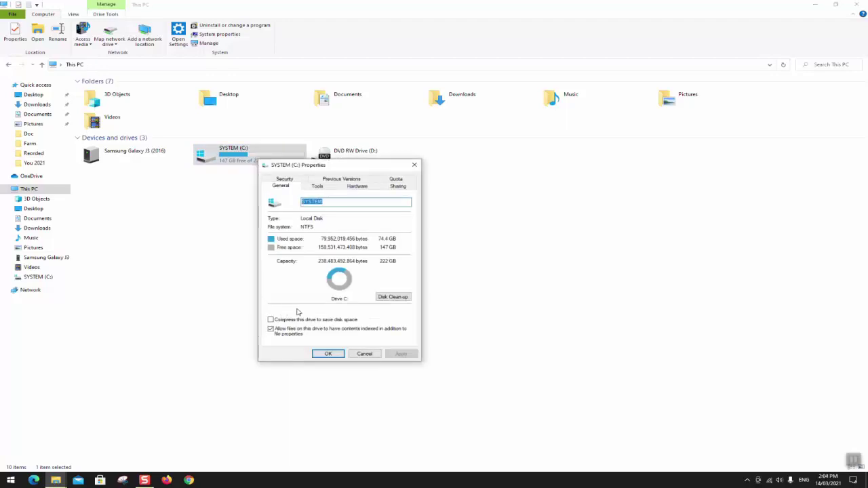
{"action": "left_click", "coordinate": [389, 298]}
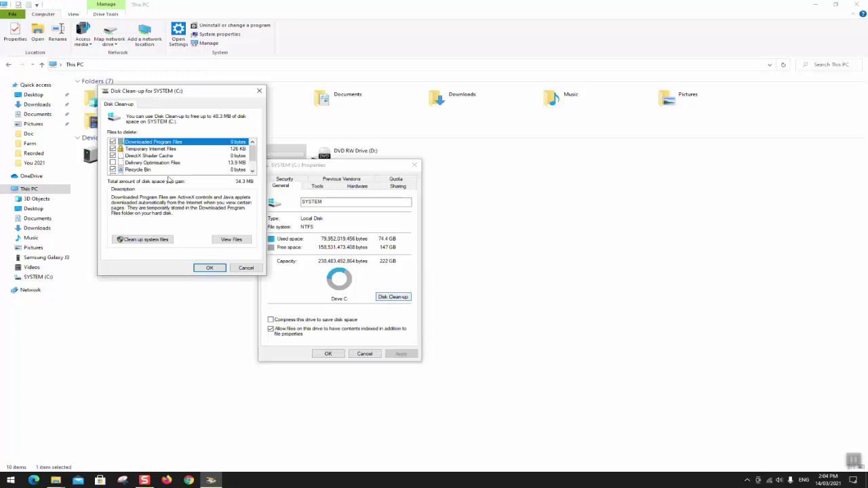
{"action": "left_click", "coordinate": [139, 240]}
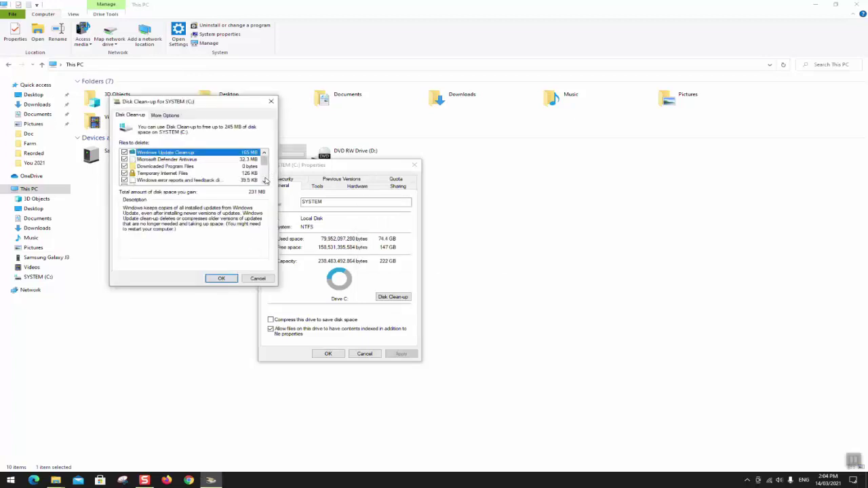
- Review the Disk Clean-up category descriptions from Thumbnails up to Windows Update Clean-up, and include Delivery Optimisation Files
{"action": "left_click_drag", "start_coordinate": [263, 160], "coordinate": [264, 177]}
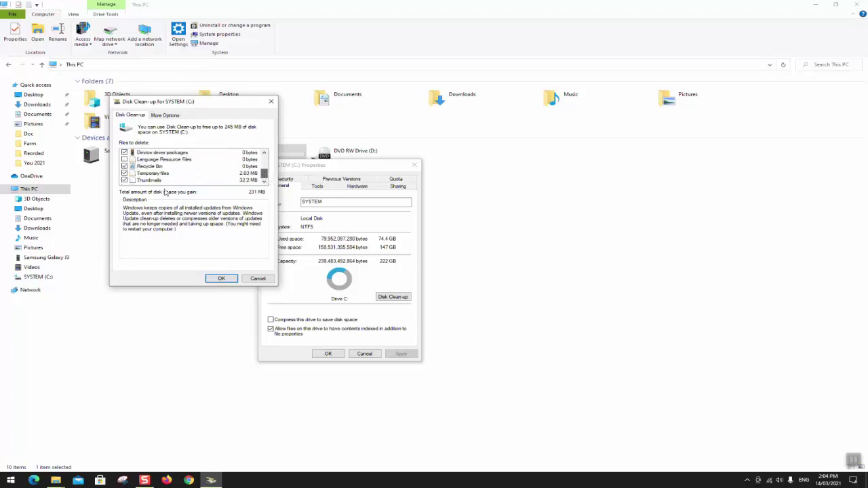
{"action": "left_click", "coordinate": [157, 180]}
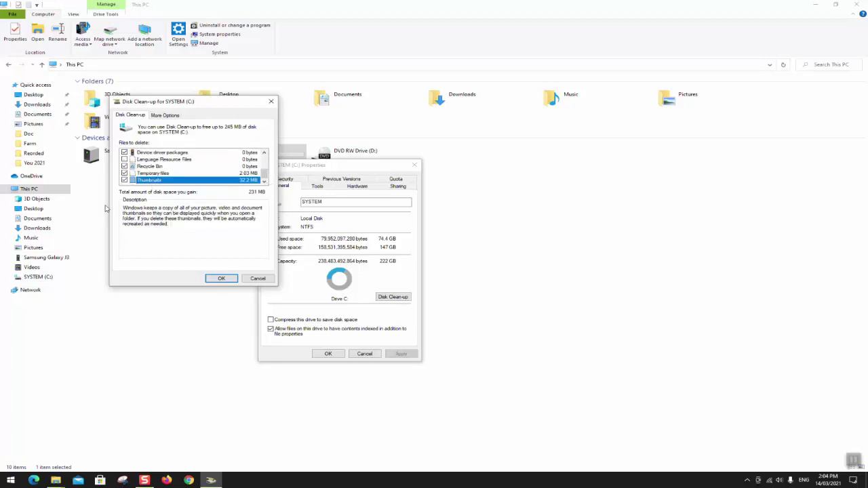
{"action": "key", "text": "Up"}
{"action": "key", "text": "Up"}
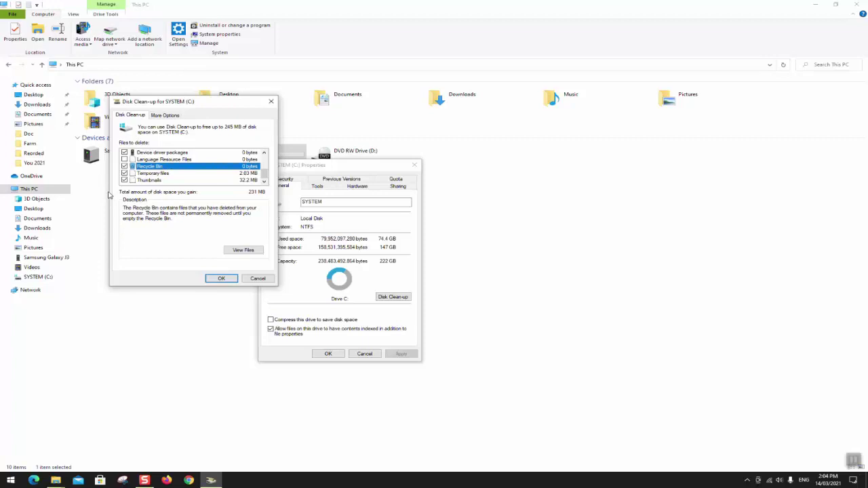
{"action": "key", "text": "Up"}
{"action": "key", "text": "Up"}
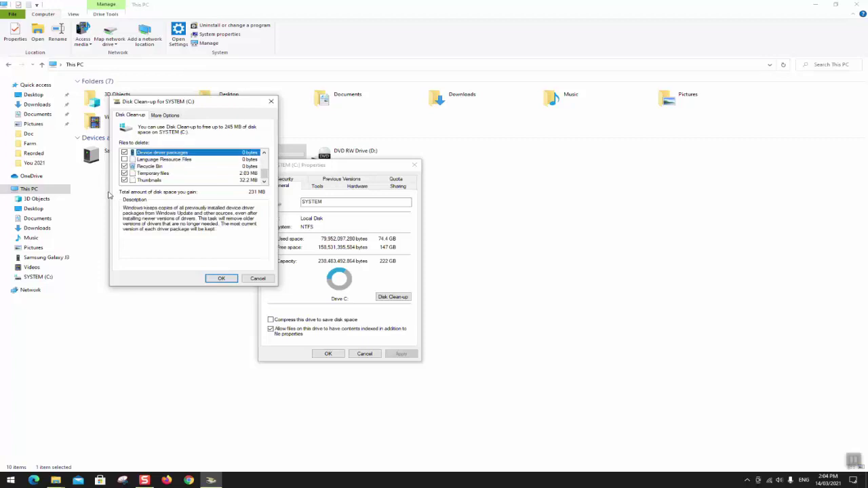
{"action": "key", "text": "Up"}
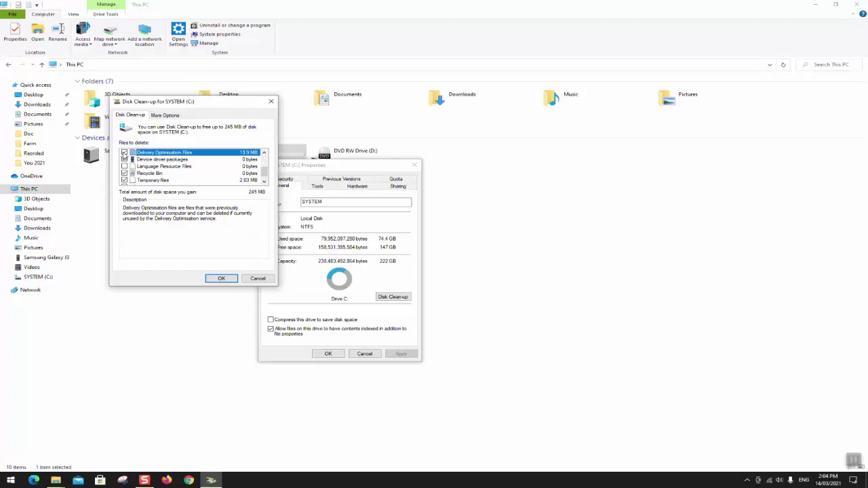
{"action": "key", "text": "Up"}
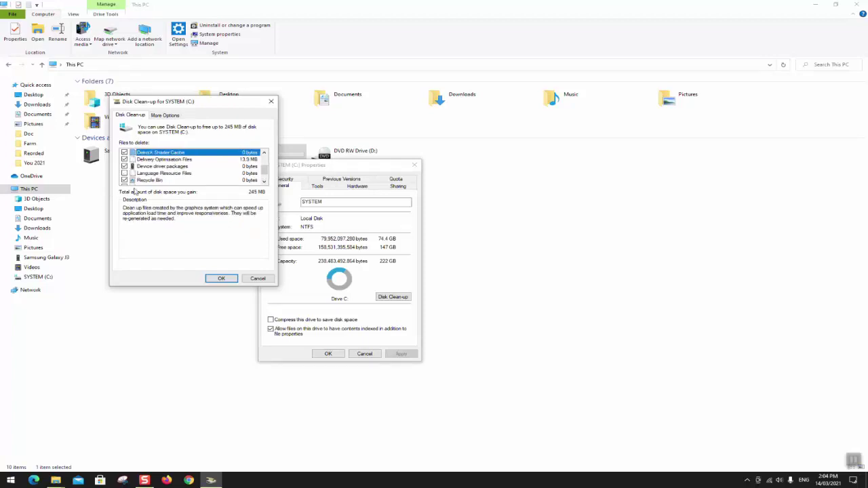
{"action": "key", "text": "Up"}
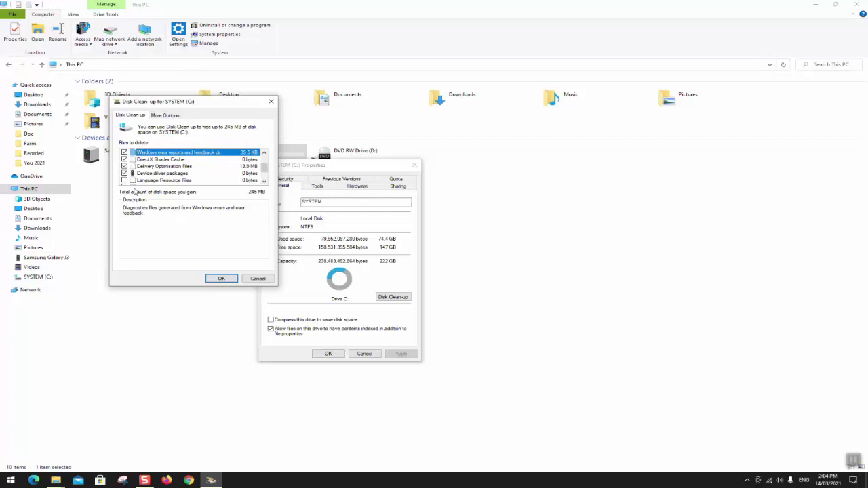
{"action": "key", "text": "Up"}
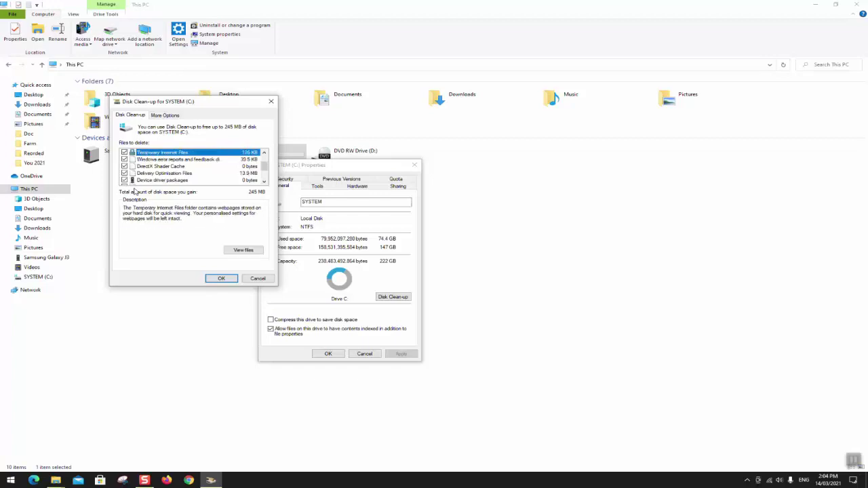
{"action": "key", "text": "Up"}
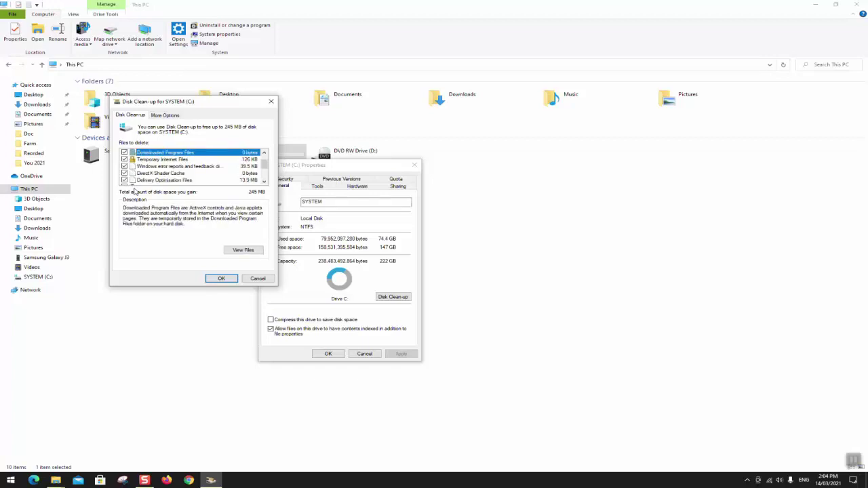
{"action": "key", "text": "Up"}
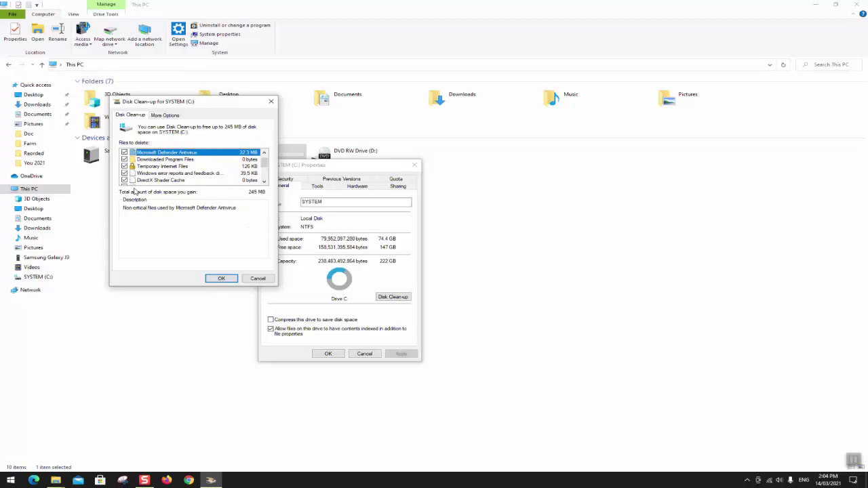
{"action": "key", "text": "Up"}
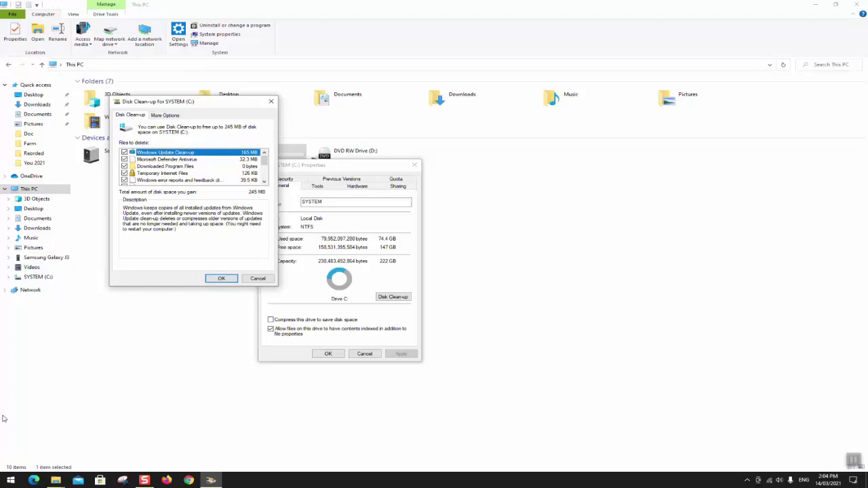
- Open Windows Settings and bring up the Temporary files list under the system's Storage settings
{"action": "left_click", "coordinate": [10, 480]}
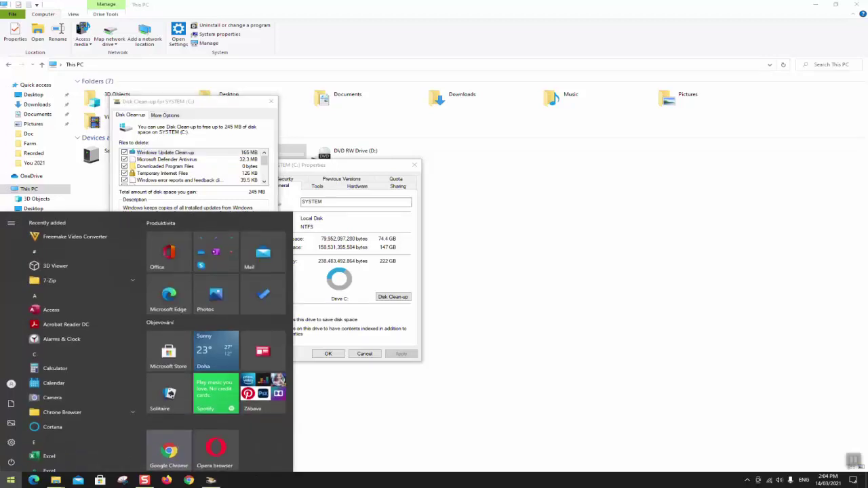
{"action": "type", "text": "set"}
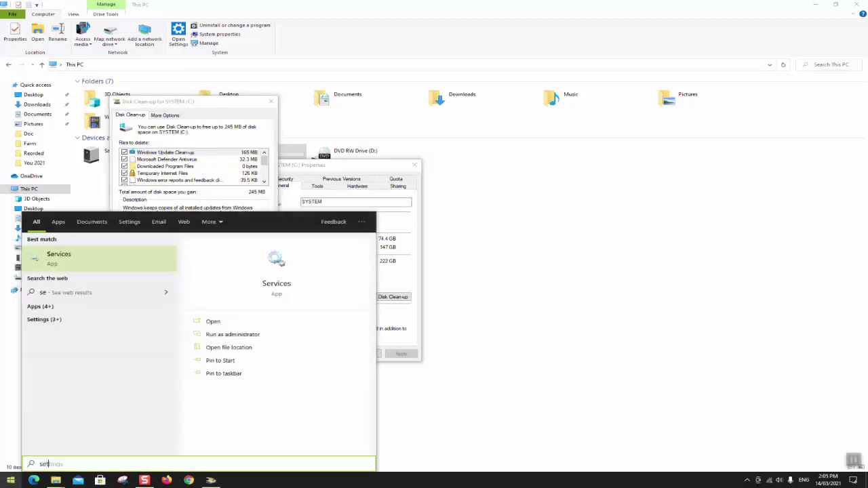
{"action": "type", "text": "tings"}
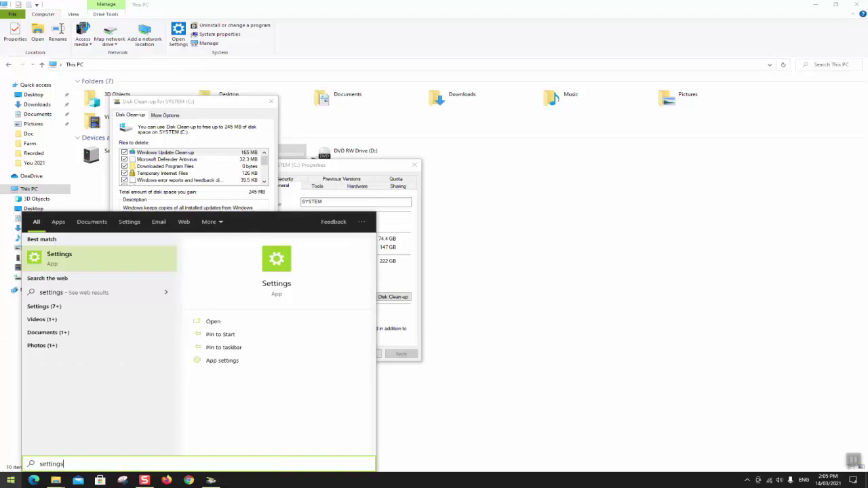
{"action": "left_click", "coordinate": [83, 255]}
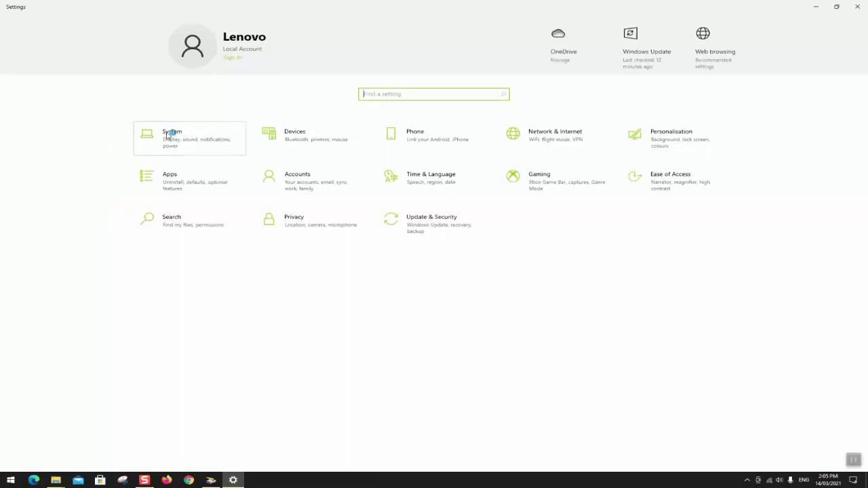
{"action": "left_click", "coordinate": [156, 141]}
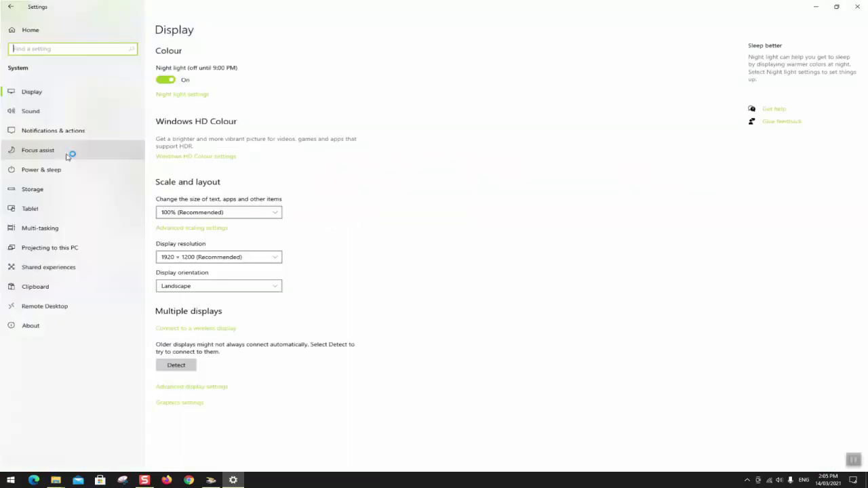
{"action": "left_click", "coordinate": [36, 198]}
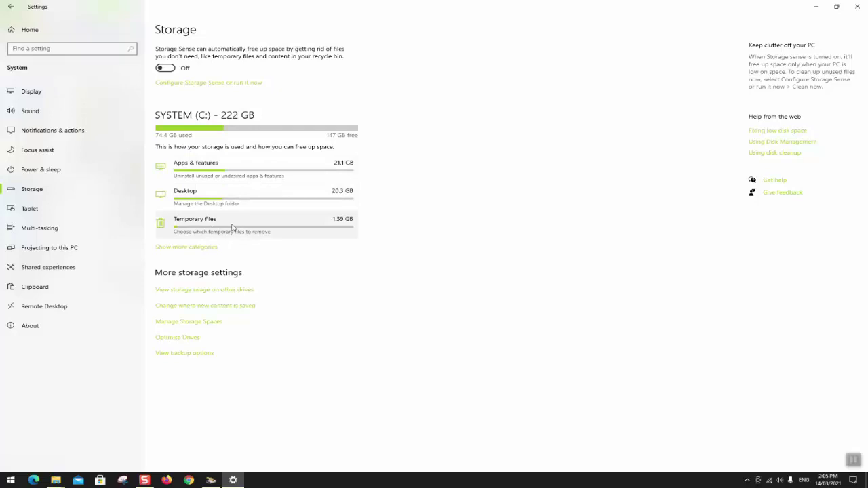
{"action": "left_click", "coordinate": [330, 224]}
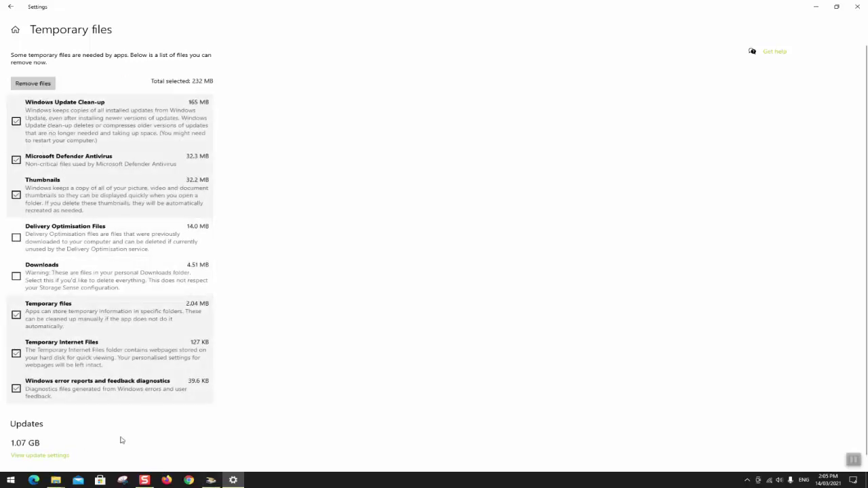
- Cancel the open Disk Clean-up, and remove the selected temporary files in Settings with Delivery Optimisation Files included
{"action": "left_click", "coordinate": [211, 480]}
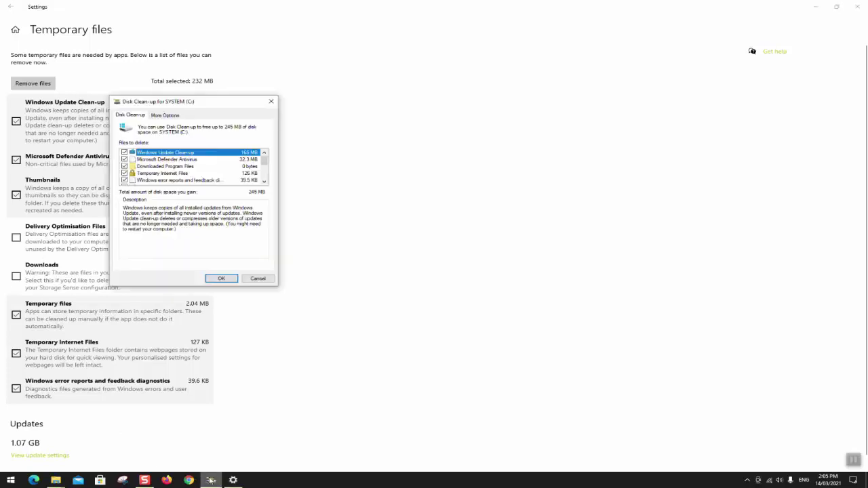
{"action": "left_click", "coordinate": [260, 280]}
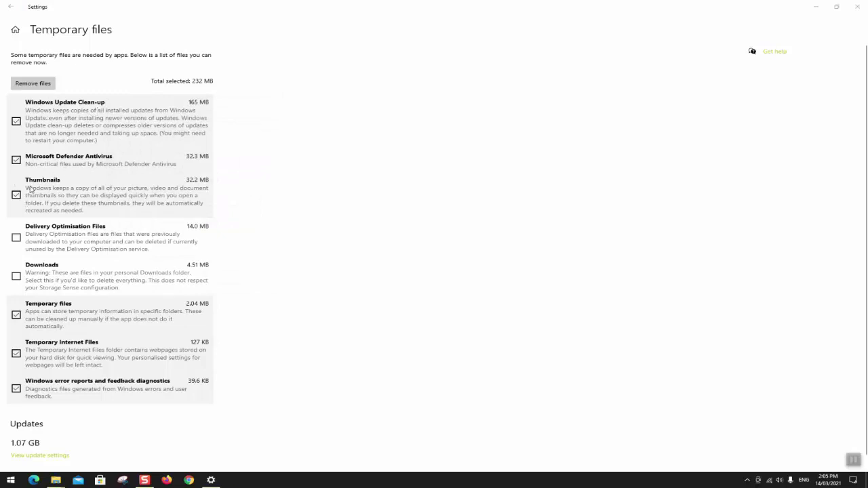
{"action": "left_click", "coordinate": [16, 239]}
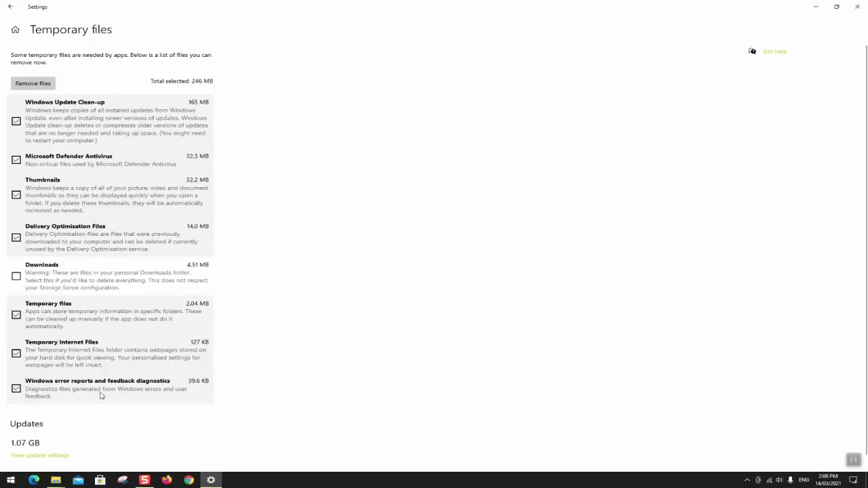
{"action": "left_click", "coordinate": [40, 85]}
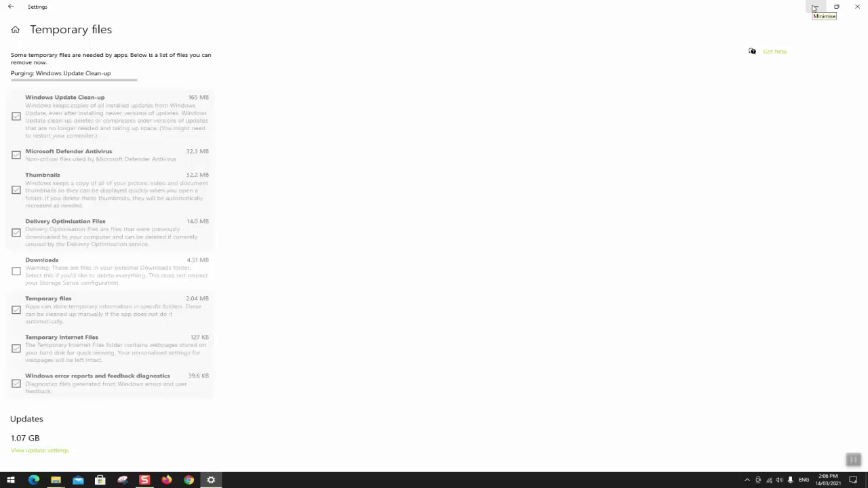
- Minimise Settings and close both the This PC window and the SYSTEM (C:) Properties dialog
{"action": "left_click", "coordinate": [814, 6]}
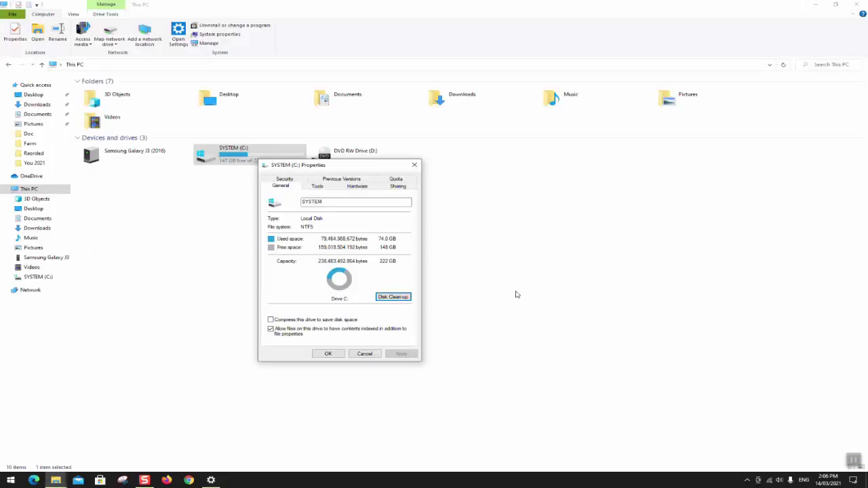
{"action": "left_click", "coordinate": [180, 251]}
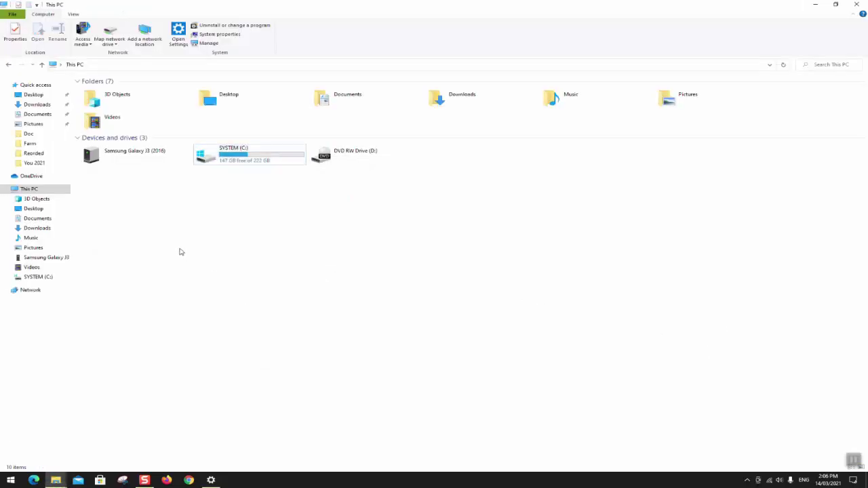
{"action": "left_click", "coordinate": [854, 461]}
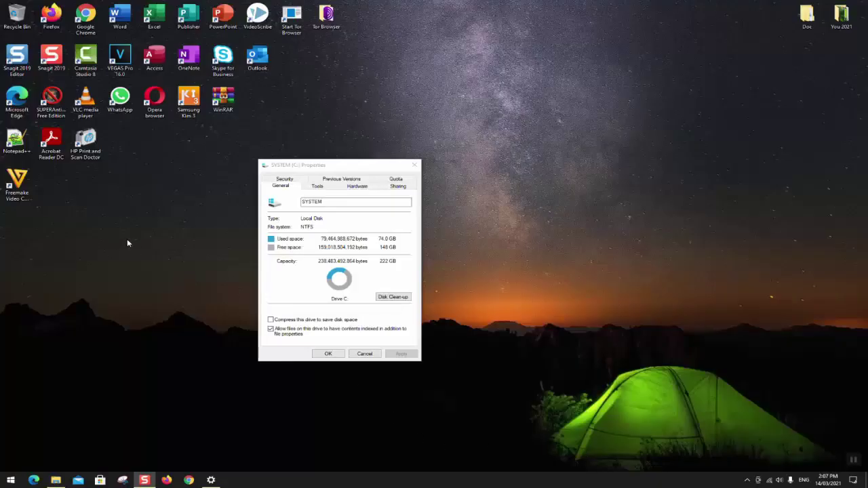
{"action": "left_click", "coordinate": [414, 165]}
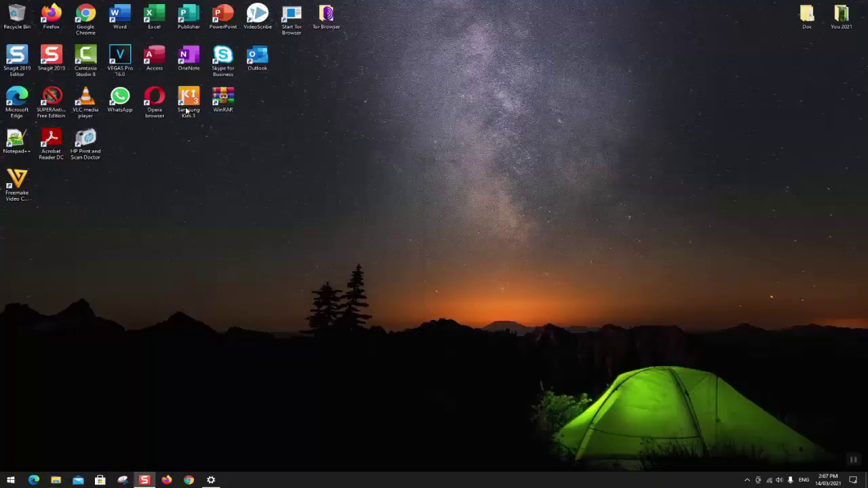
- Delete the Windows.old folder from the root of the SYSTEM (C:) drive
{"action": "double_click", "coordinate": [30, 20]}
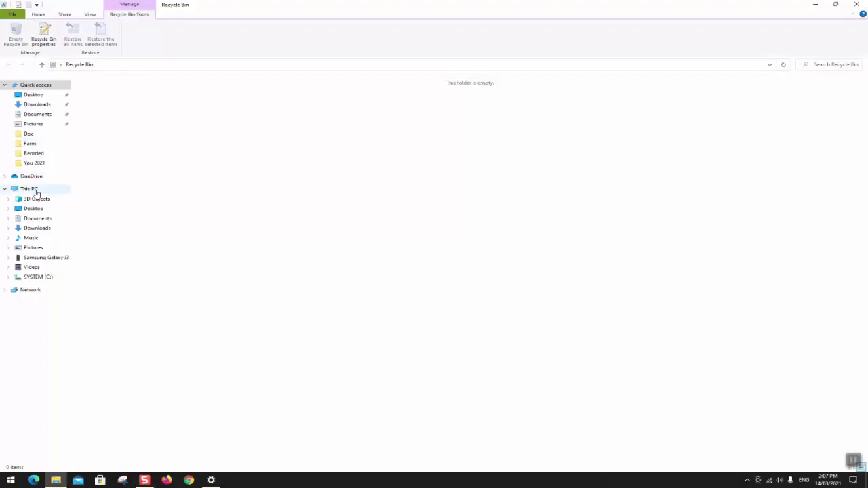
{"action": "left_click", "coordinate": [36, 190]}
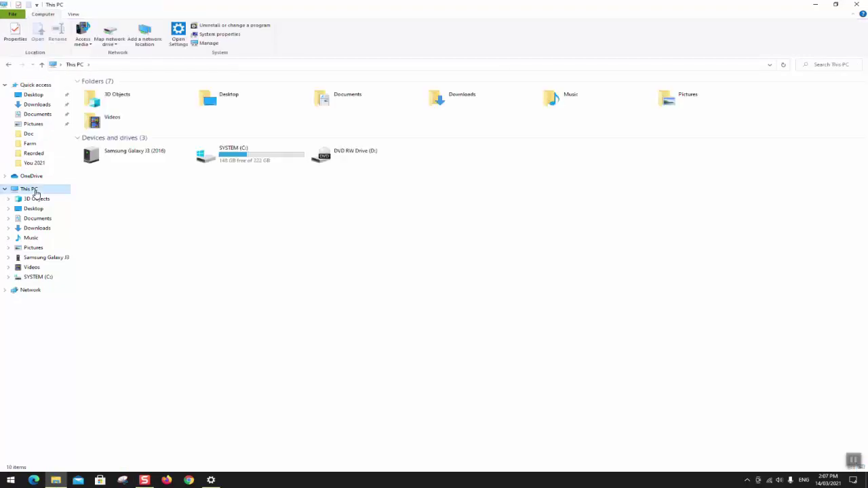
{"action": "double_click", "coordinate": [220, 155]}
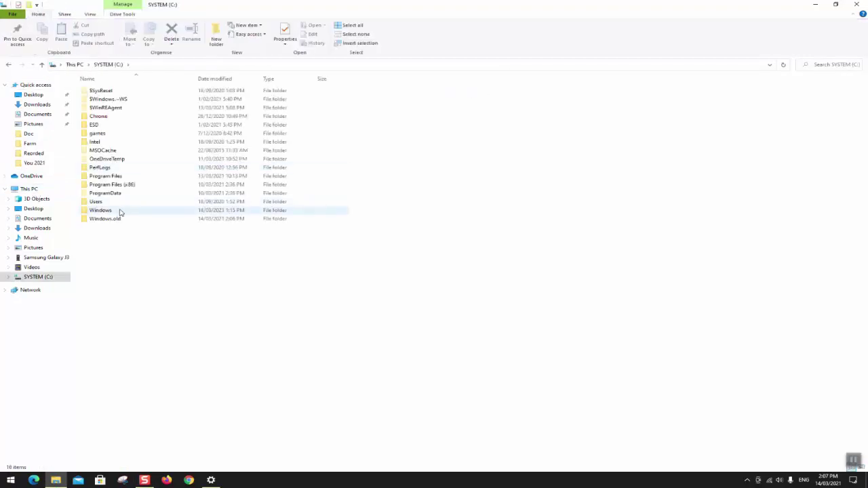
{"action": "left_click", "coordinate": [112, 219]}
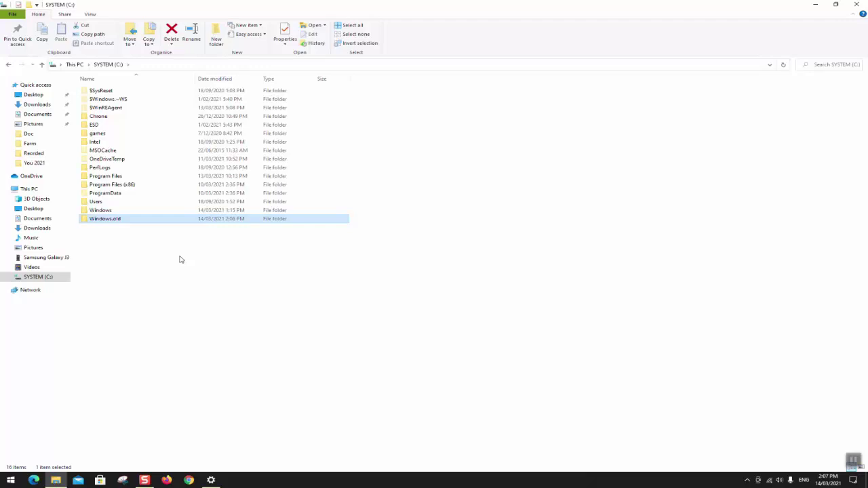
{"action": "key", "text": "Delete"}
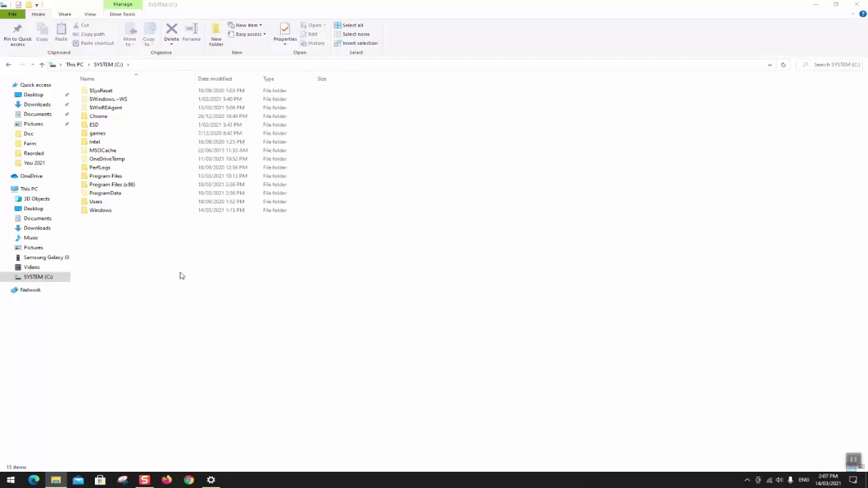
- Check the SYSTEM (C:) drive's free space in This PC and close File Explorer
{"action": "left_click", "coordinate": [55, 190]}
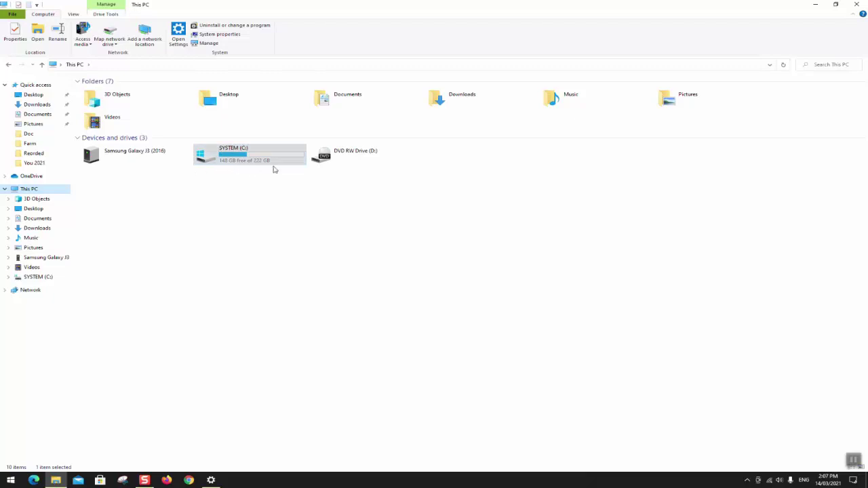
{"action": "left_click", "coordinate": [513, 145]}
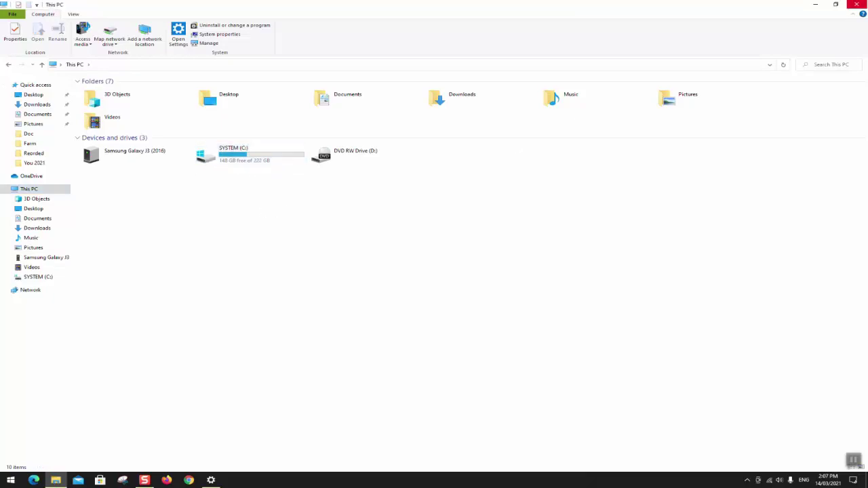
{"action": "left_click", "coordinate": [55, 480]}
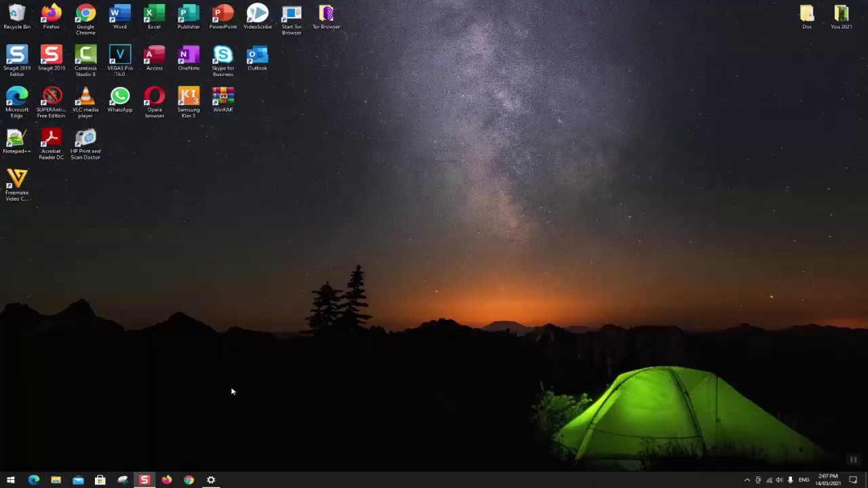